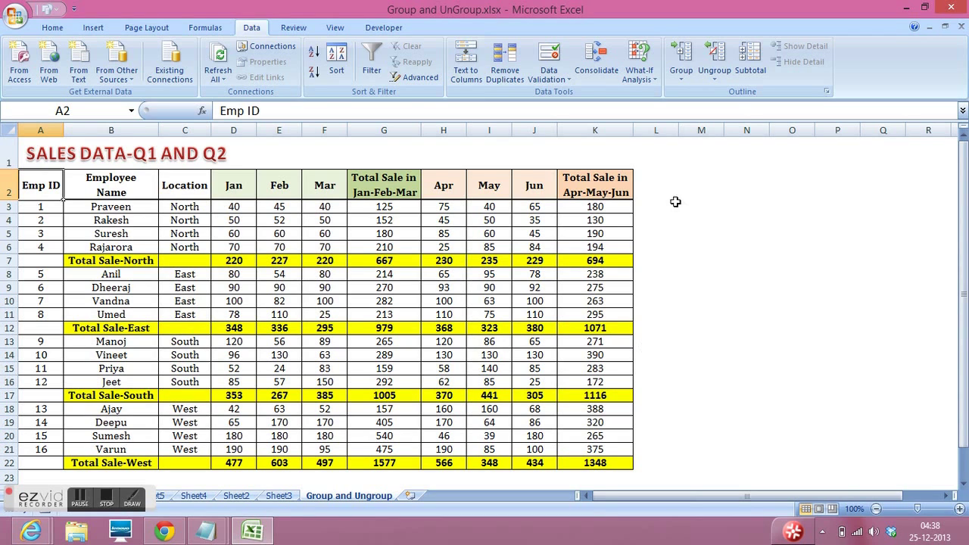
- Look over the Jan–Feb and Apr–Jun month columns and the Apr-May-Jun total column
{"action": "left_click", "coordinate": [661, 184]}
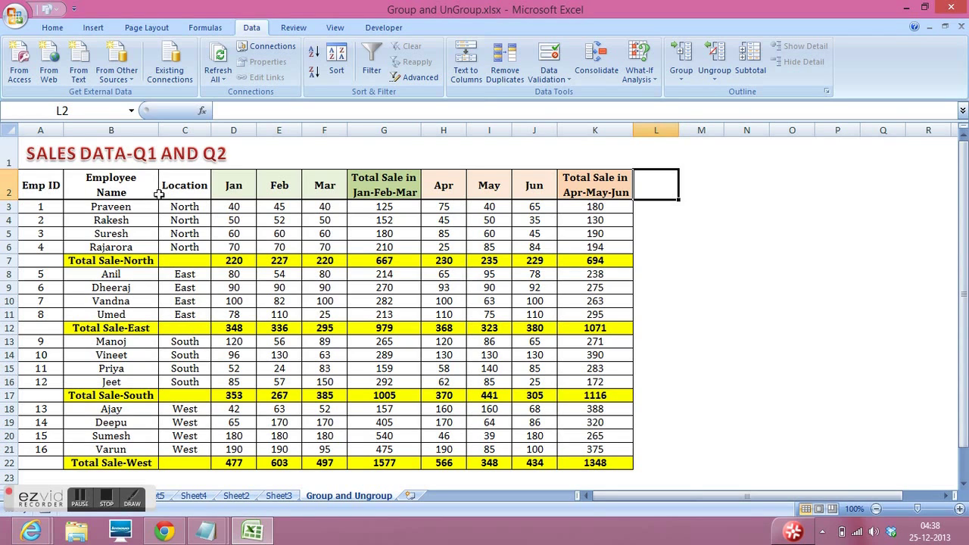
{"action": "left_click", "coordinate": [248, 187]}
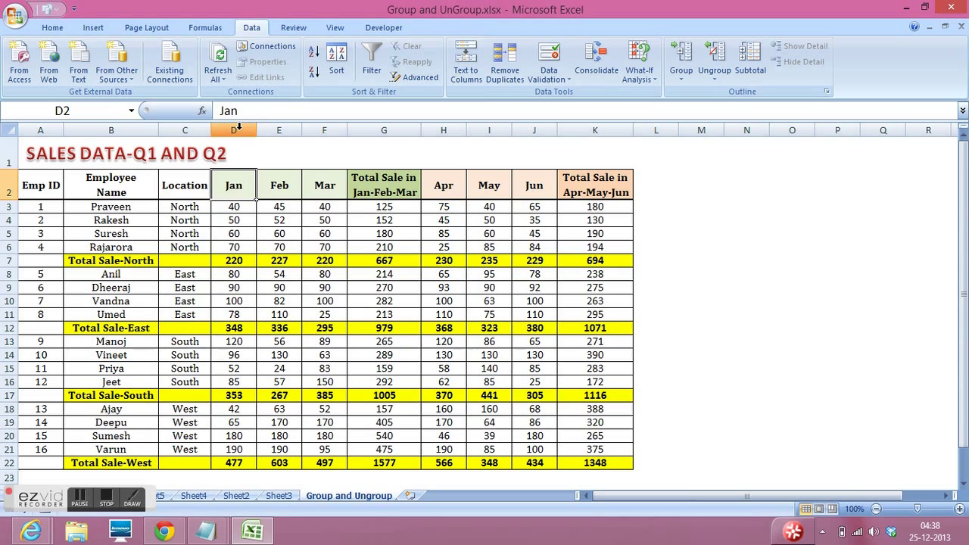
{"action": "left_click_drag", "start_coordinate": [237, 127], "coordinate": [383, 129]}
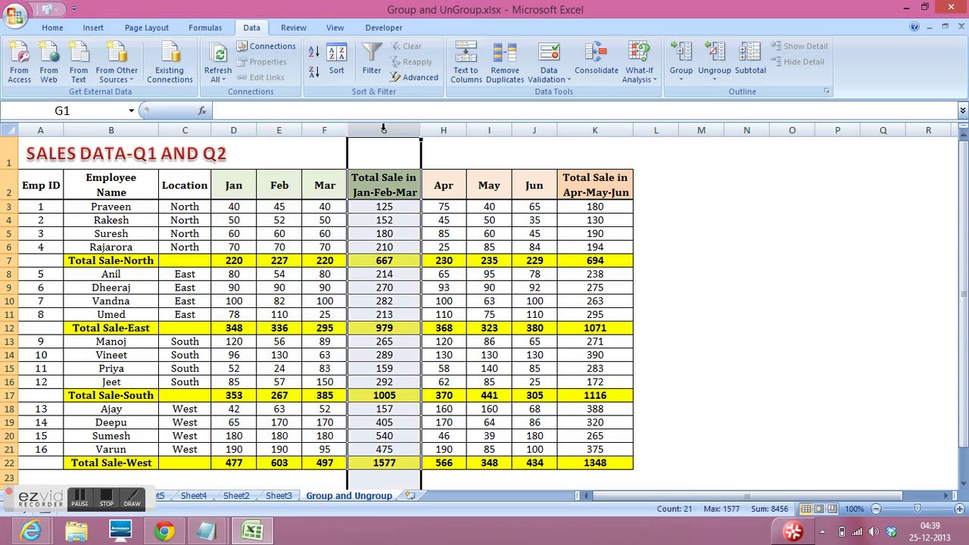
{"action": "left_click", "coordinate": [443, 129]}
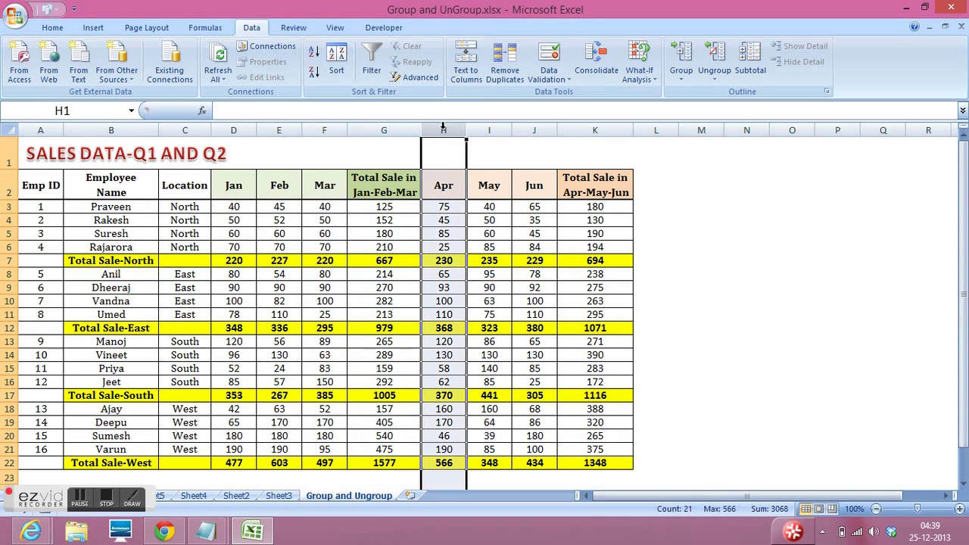
{"action": "left_click_drag", "start_coordinate": [443, 127], "coordinate": [515, 131]}
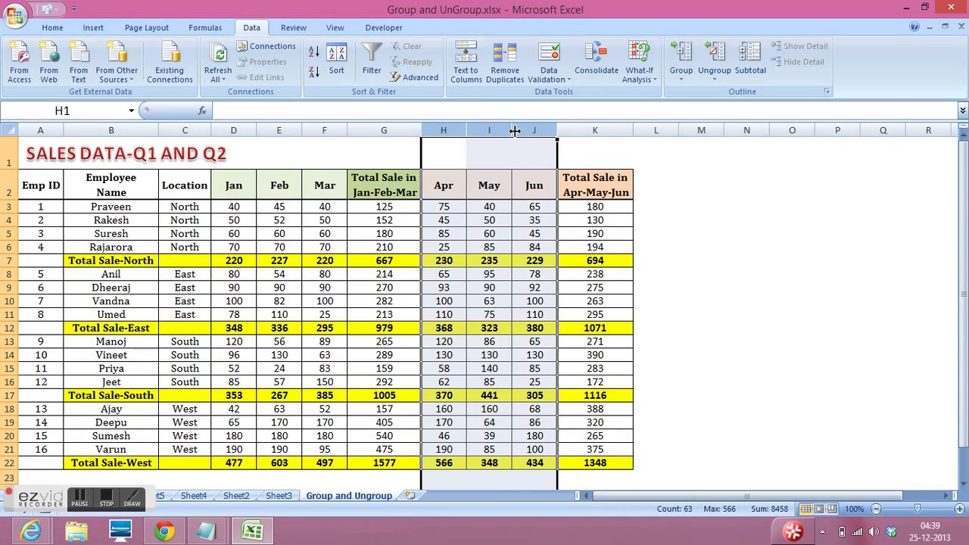
{"action": "left_click", "coordinate": [592, 126]}
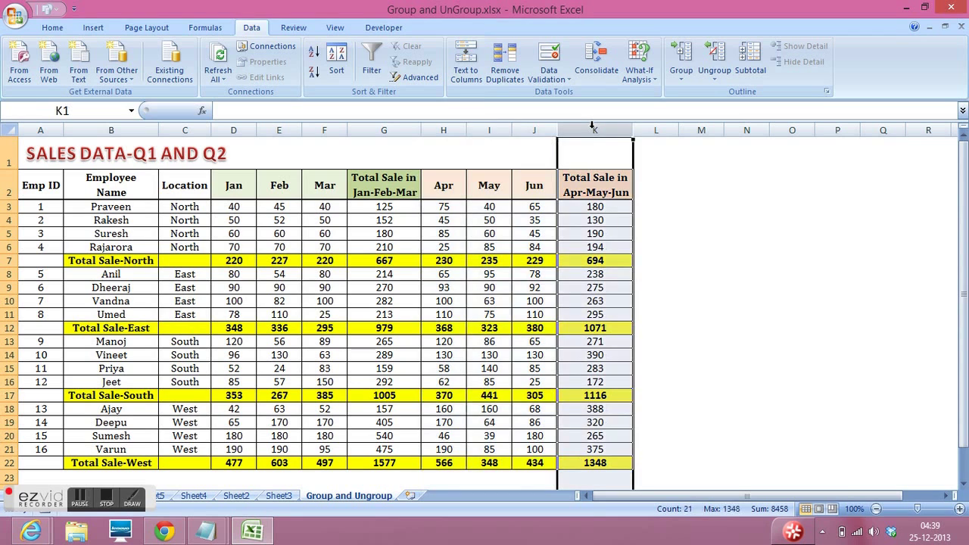
- Inspect the Jan-Feb-Mar total formula in G3 and the regions' employee rows
{"action": "left_click", "coordinate": [382, 210]}
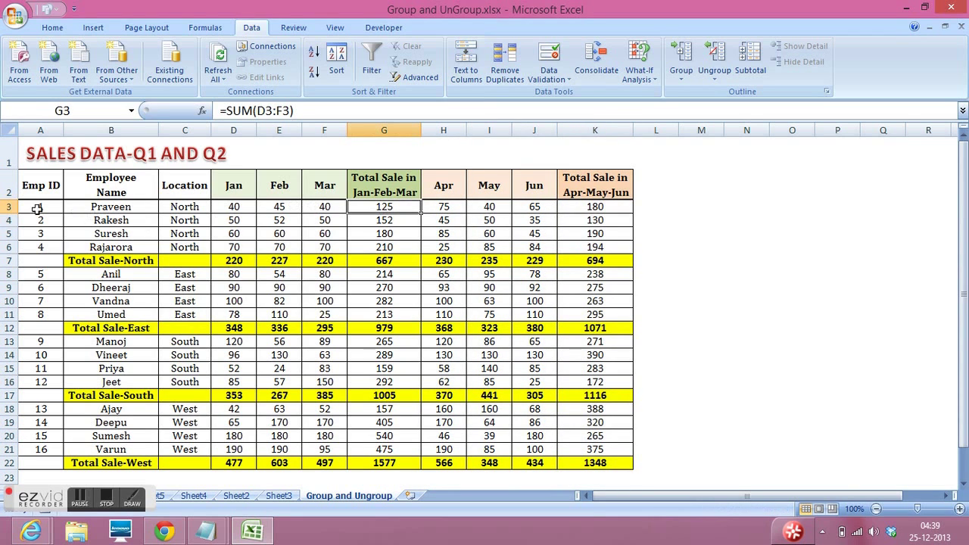
{"action": "left_click_drag", "start_coordinate": [6, 206], "coordinate": [8, 450]}
{"action": "left_click", "coordinate": [6, 273]}
{"action": "left_click", "coordinate": [6, 342]}
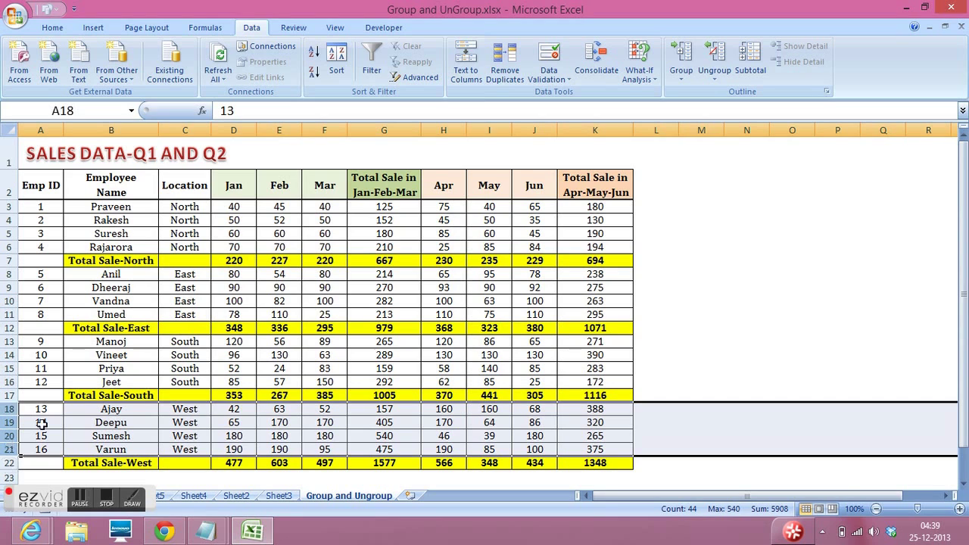
{"action": "left_click", "coordinate": [489, 209]}
{"action": "left_click", "coordinate": [490, 189]}
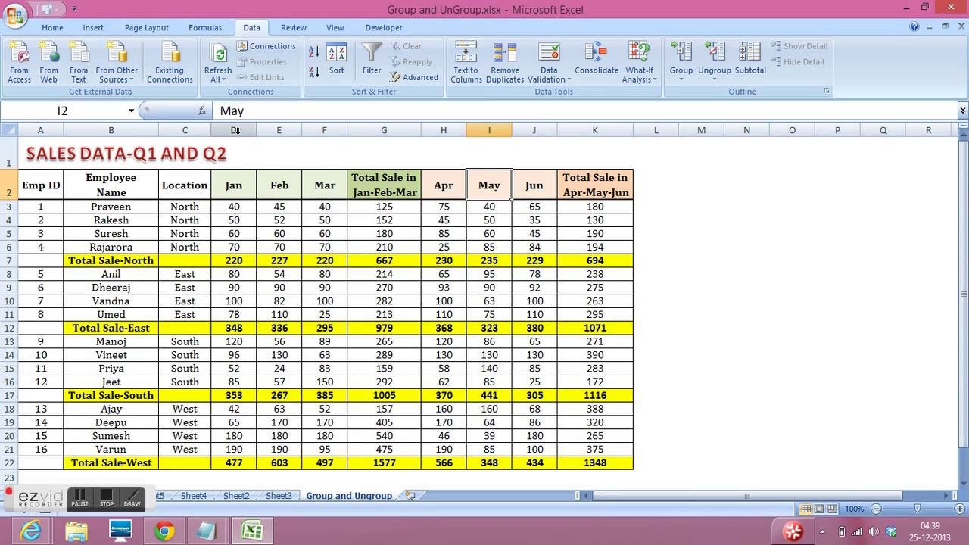
- Group the Jan, Feb and Mar columns and collapse the group
{"action": "left_click_drag", "start_coordinate": [233, 127], "coordinate": [304, 131]}
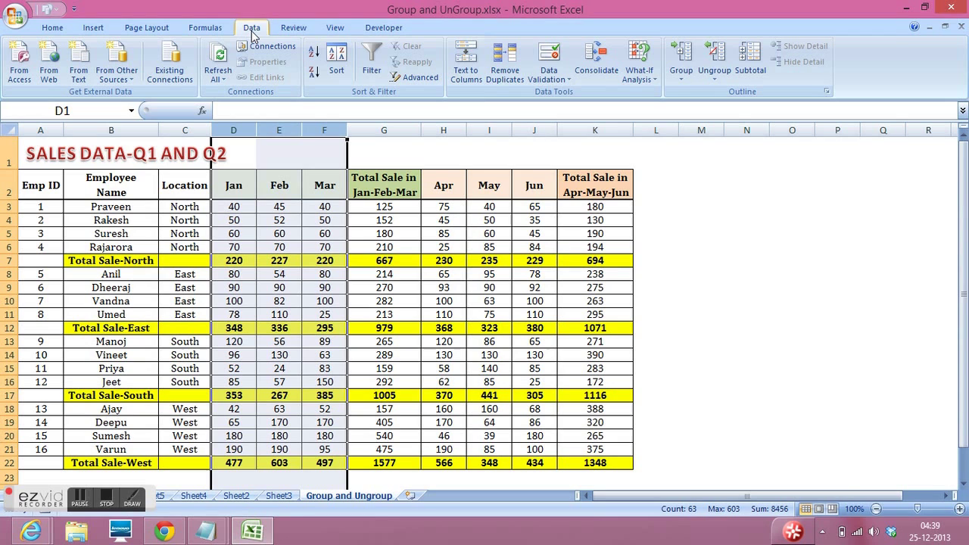
{"action": "left_click", "coordinate": [691, 75]}
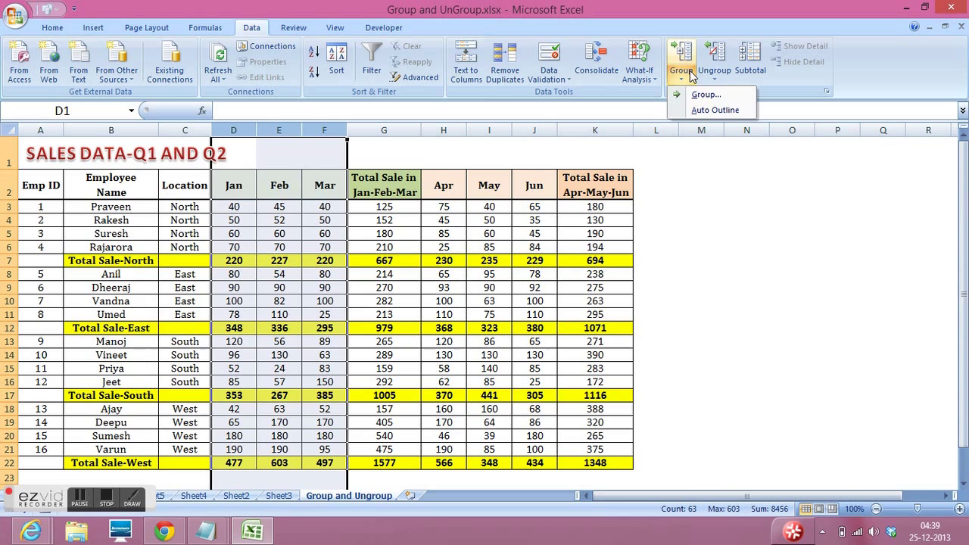
{"action": "left_click", "coordinate": [701, 95]}
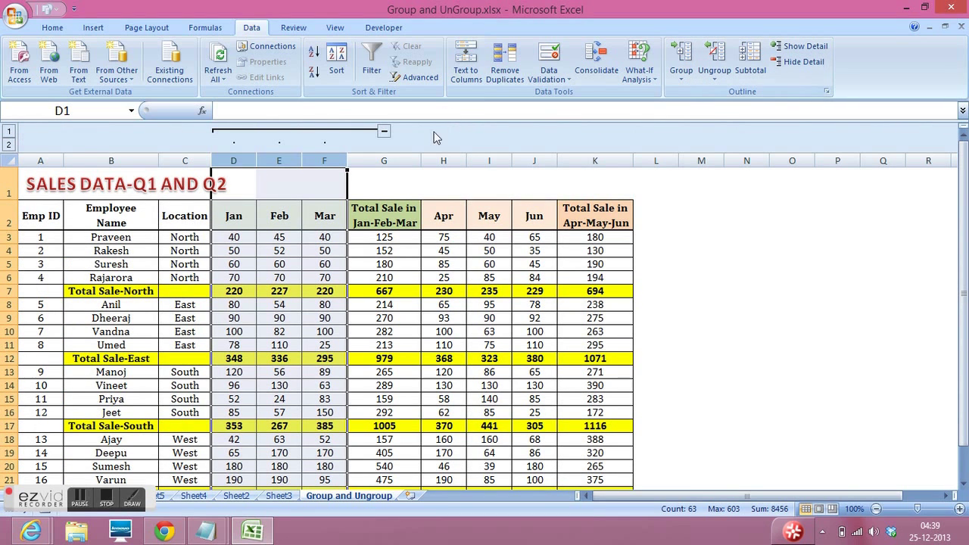
{"action": "left_click", "coordinate": [385, 132]}
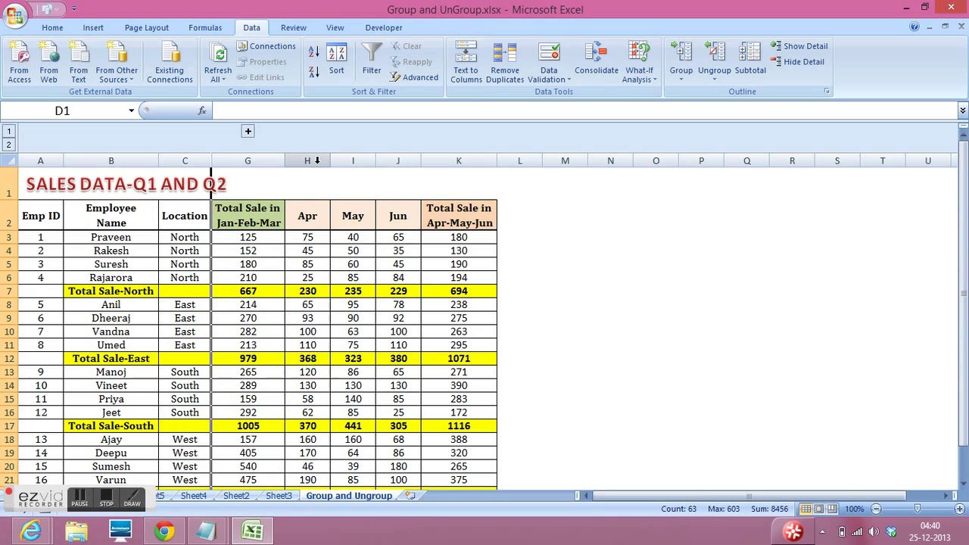
- Group the Apr, May and Jun columns, collapse them once, then expand them again
{"action": "left_click_drag", "start_coordinate": [307, 158], "coordinate": [387, 156]}
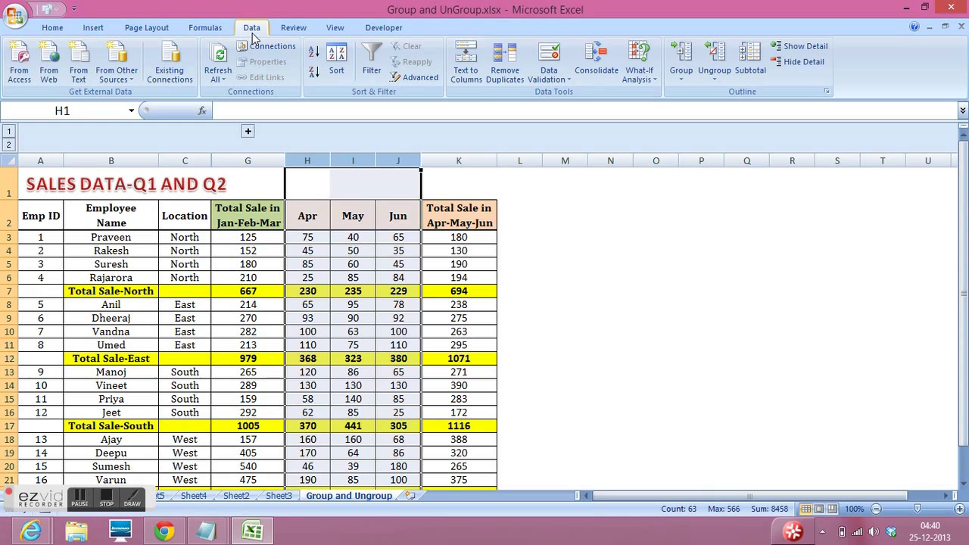
{"action": "left_click", "coordinate": [686, 76]}
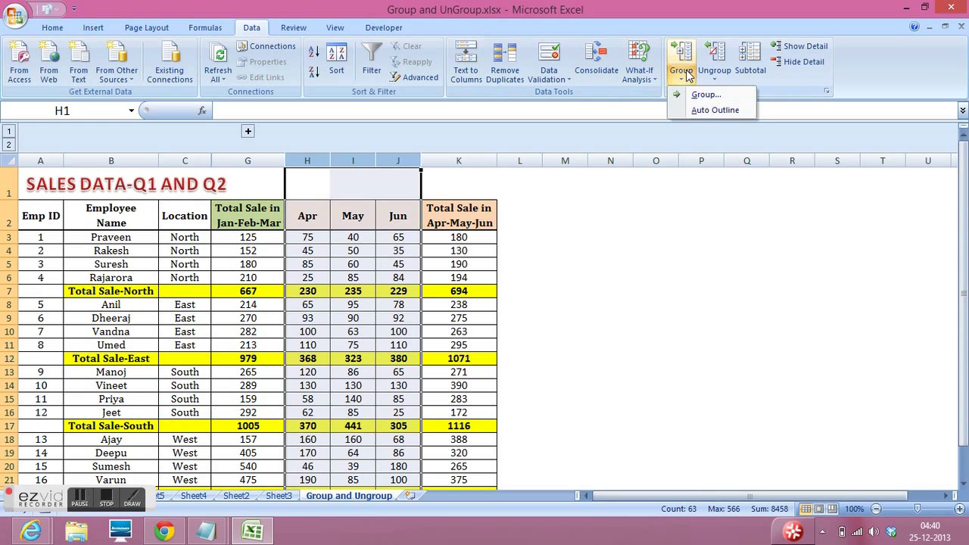
{"action": "left_click", "coordinate": [697, 95]}
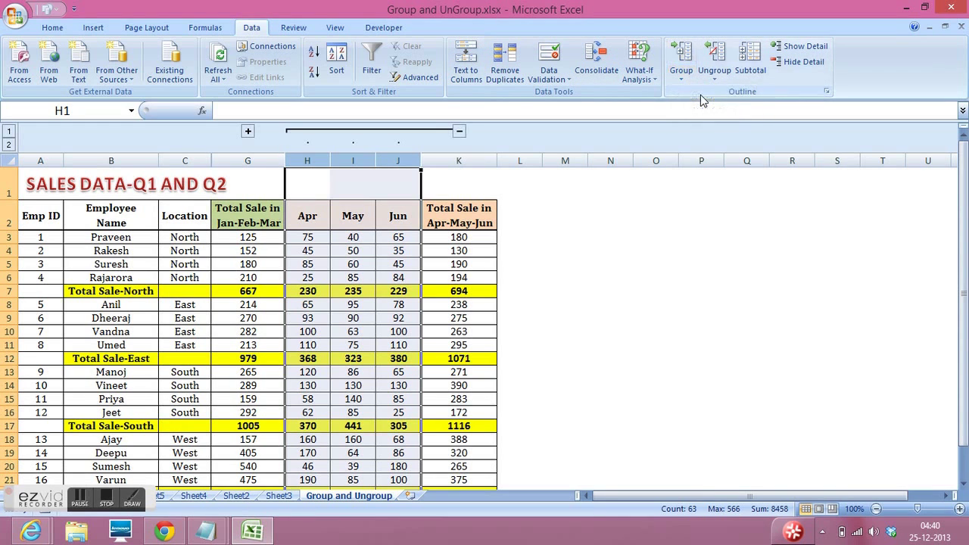
{"action": "left_click", "coordinate": [459, 131]}
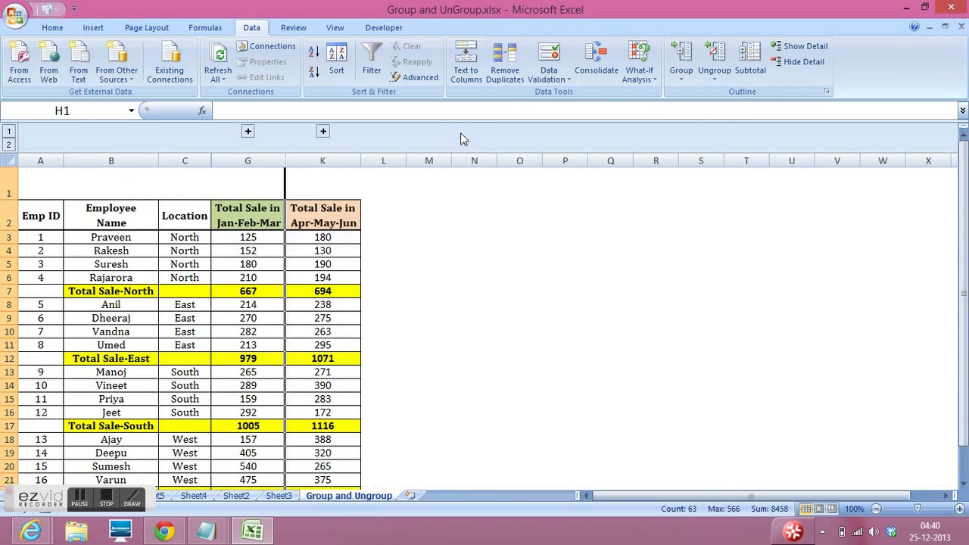
{"action": "left_click", "coordinate": [425, 215]}
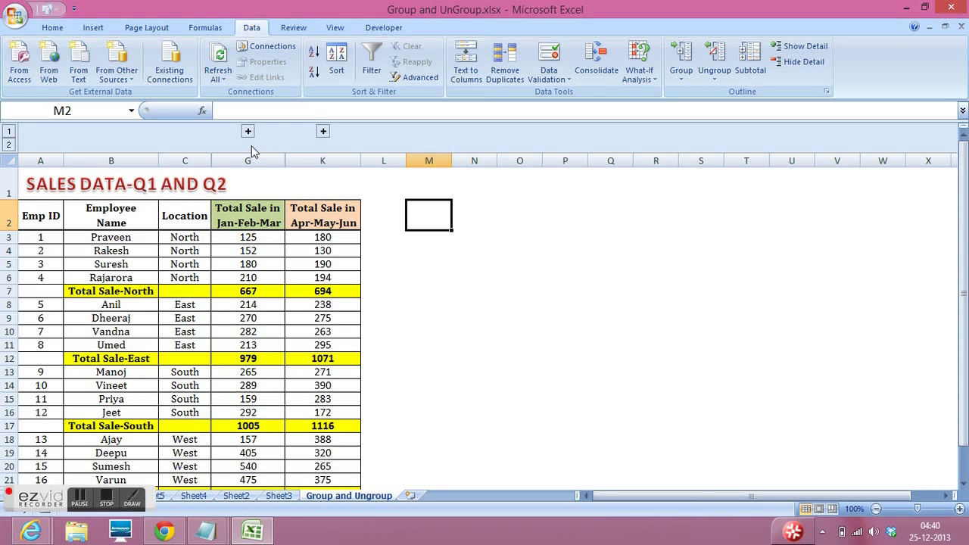
{"action": "left_click", "coordinate": [323, 132]}
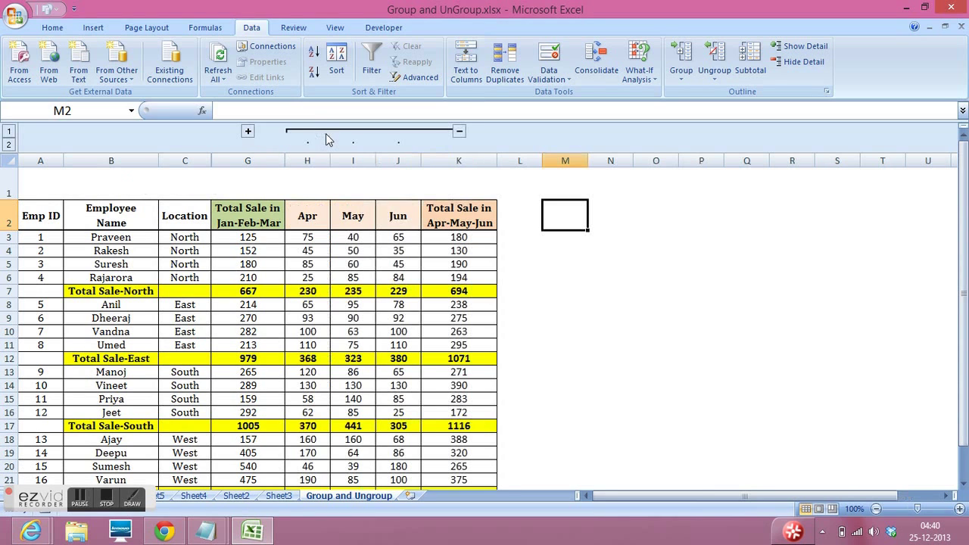
- Re-expand the Jan–Mar columns, then group and collapse North employee rows 3 to 6
{"action": "left_click", "coordinate": [248, 132]}
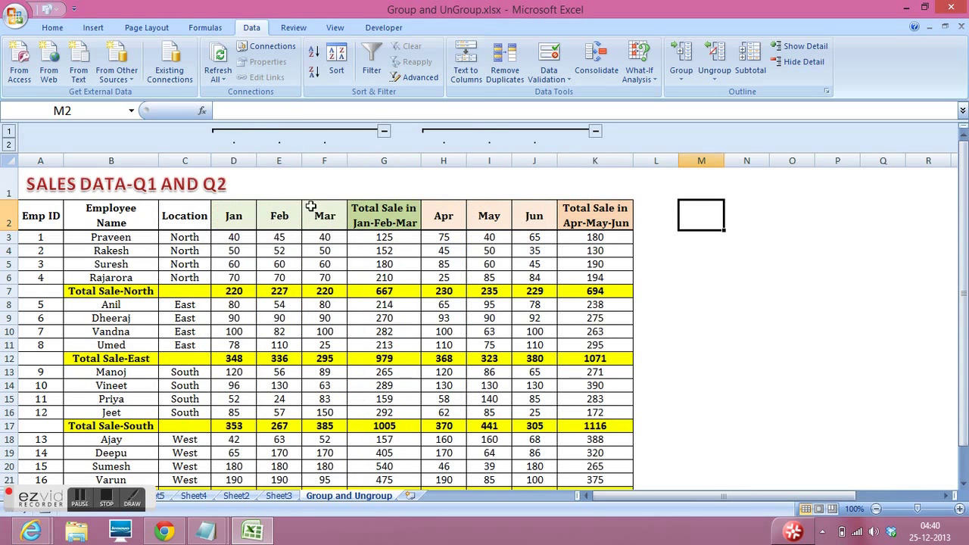
{"action": "left_click", "coordinate": [325, 215]}
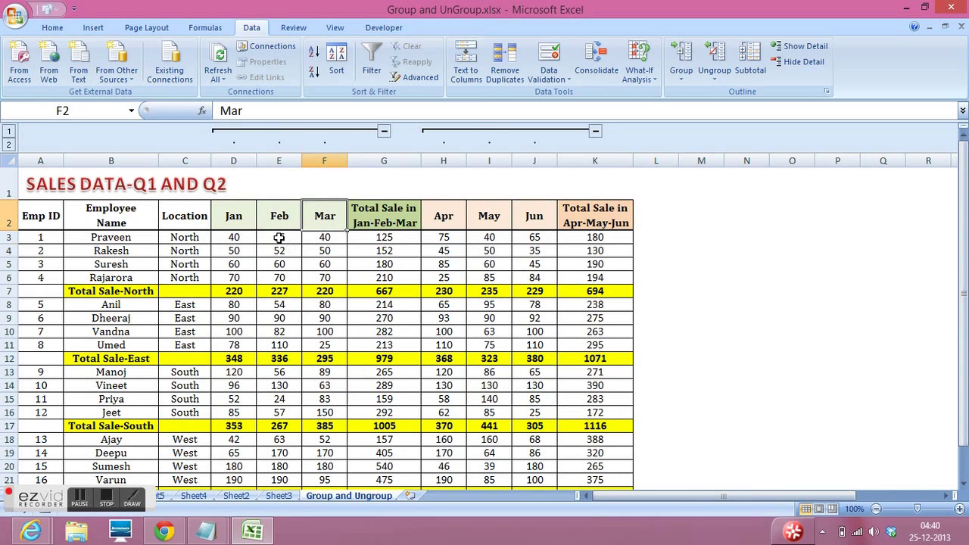
{"action": "left_click", "coordinate": [279, 237]}
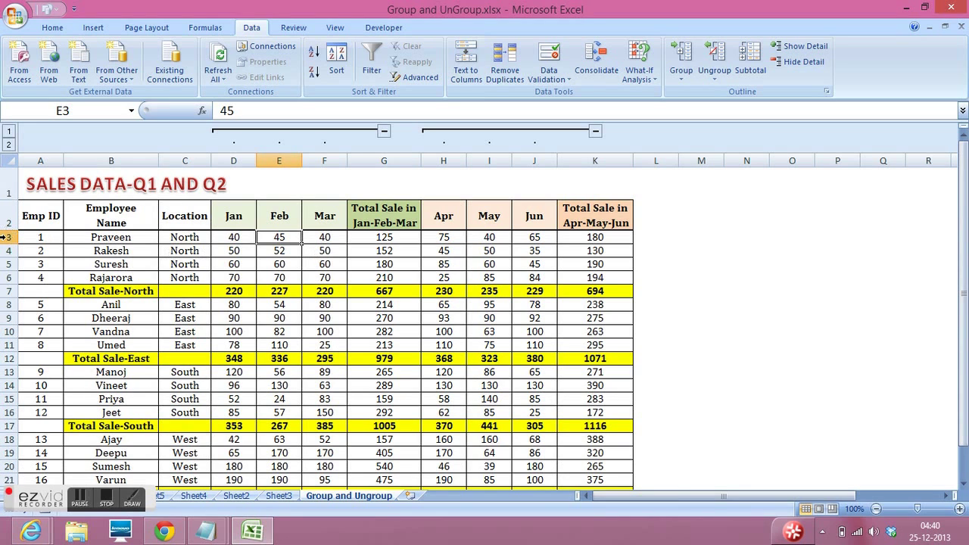
{"action": "left_click_drag", "start_coordinate": [4, 237], "coordinate": [10, 274]}
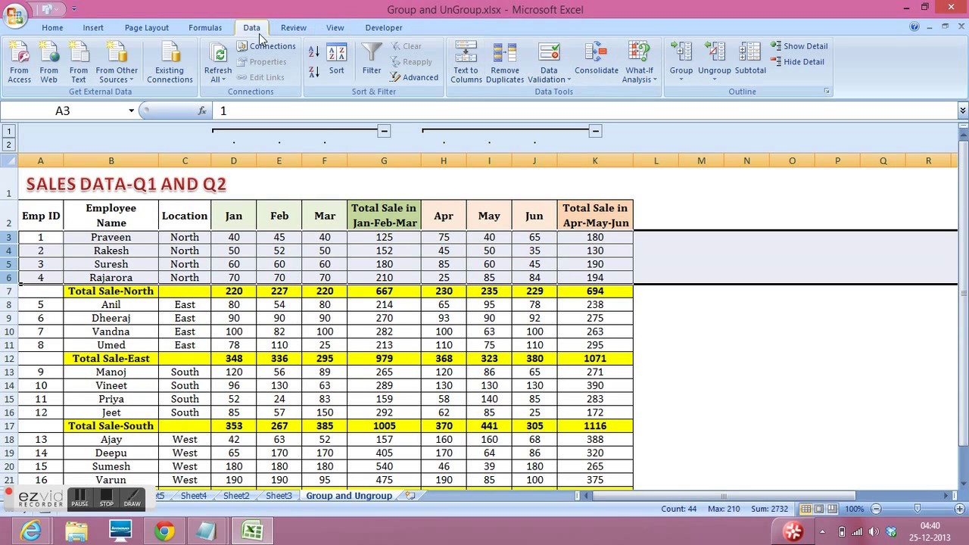
{"action": "left_click", "coordinate": [689, 67]}
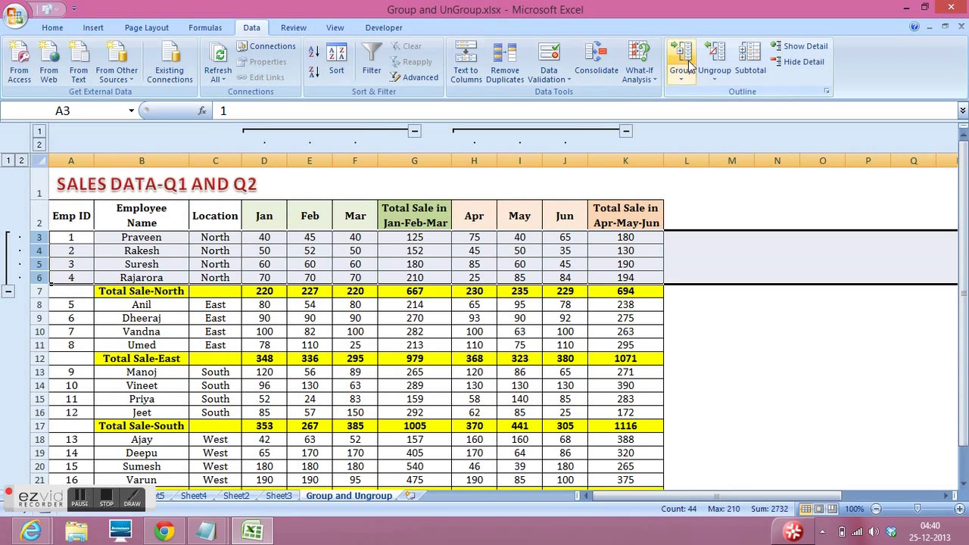
{"action": "left_click", "coordinate": [9, 293]}
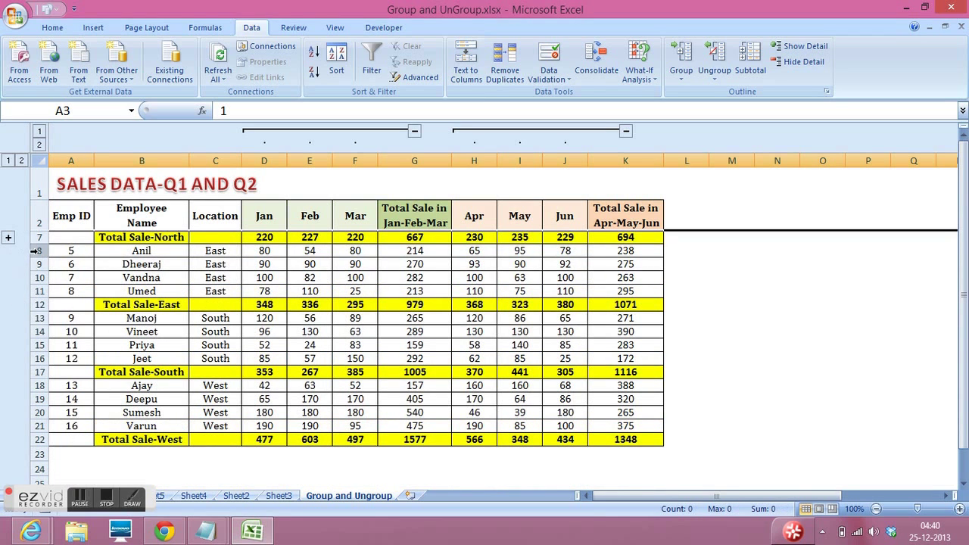
- Group and collapse East employee rows 8–11 and South employee rows 13–16
{"action": "left_click_drag", "start_coordinate": [37, 251], "coordinate": [43, 287]}
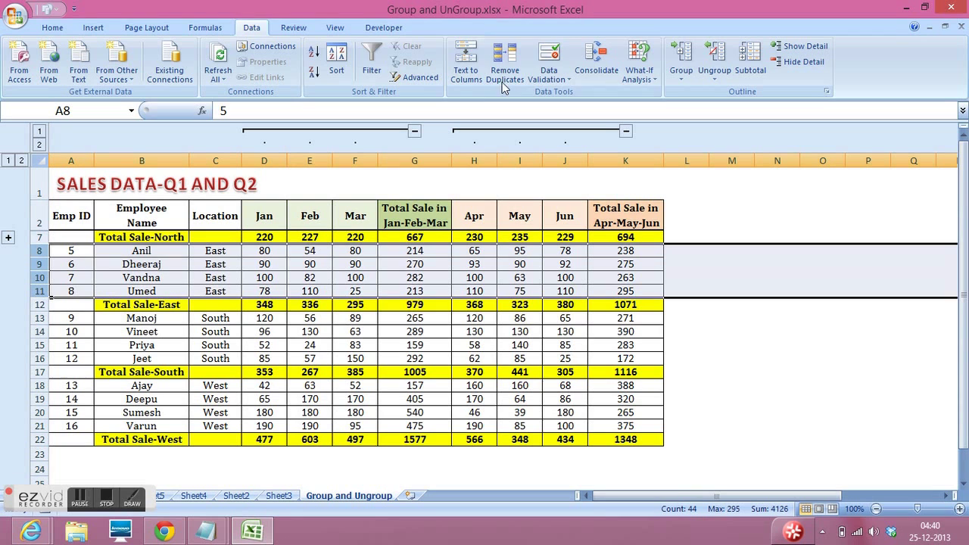
{"action": "left_click", "coordinate": [682, 57]}
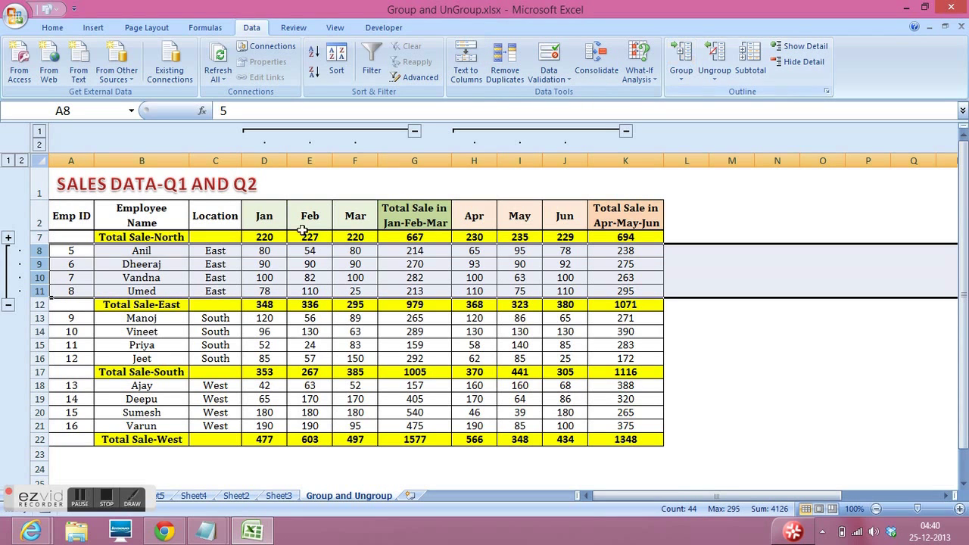
{"action": "left_click", "coordinate": [8, 305]}
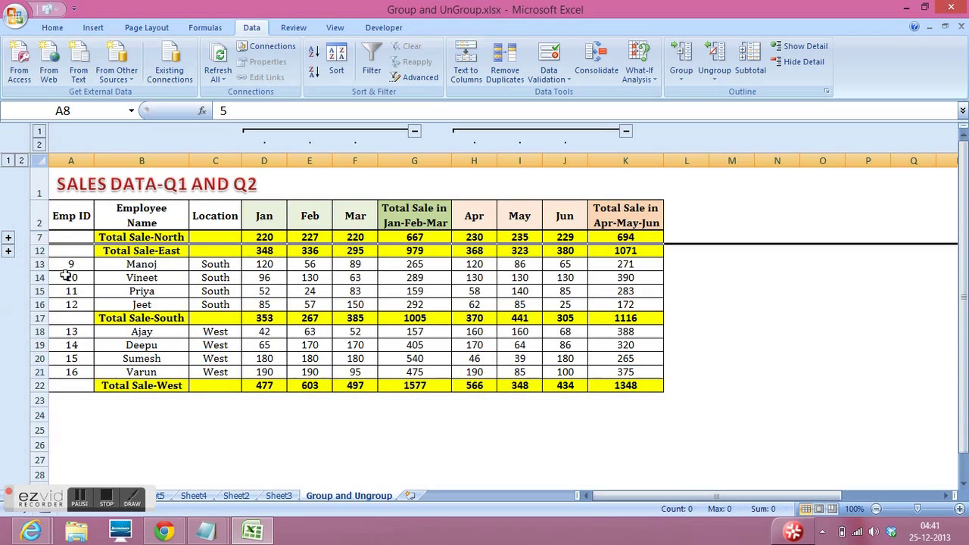
{"action": "left_click_drag", "start_coordinate": [39, 264], "coordinate": [41, 303]}
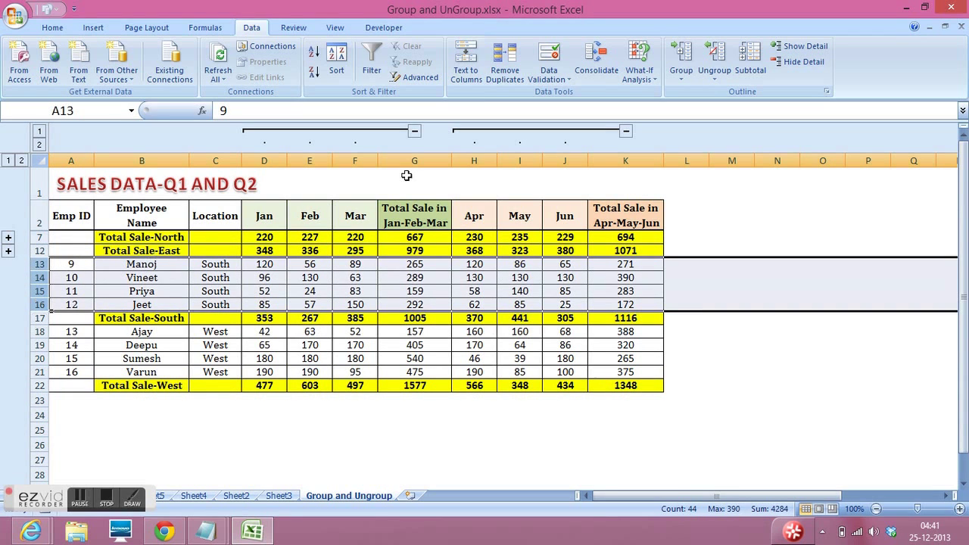
{"action": "left_click", "coordinate": [681, 60]}
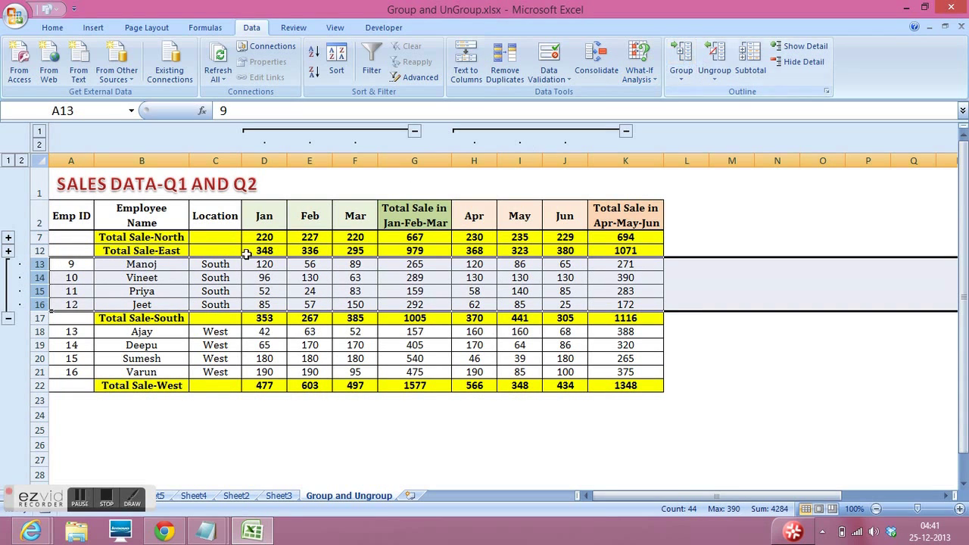
{"action": "left_click", "coordinate": [8, 318]}
- Group and collapse West employee rows 18–21
{"action": "left_click_drag", "start_coordinate": [35, 278], "coordinate": [43, 315]}
{"action": "left_click", "coordinate": [693, 67]}
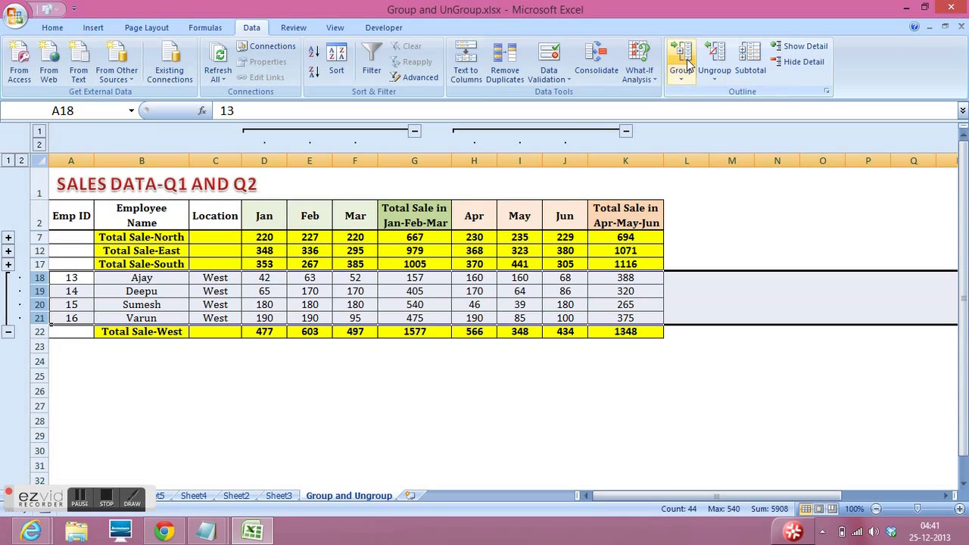
{"action": "left_click", "coordinate": [9, 333]}
{"action": "left_click", "coordinate": [190, 337]}
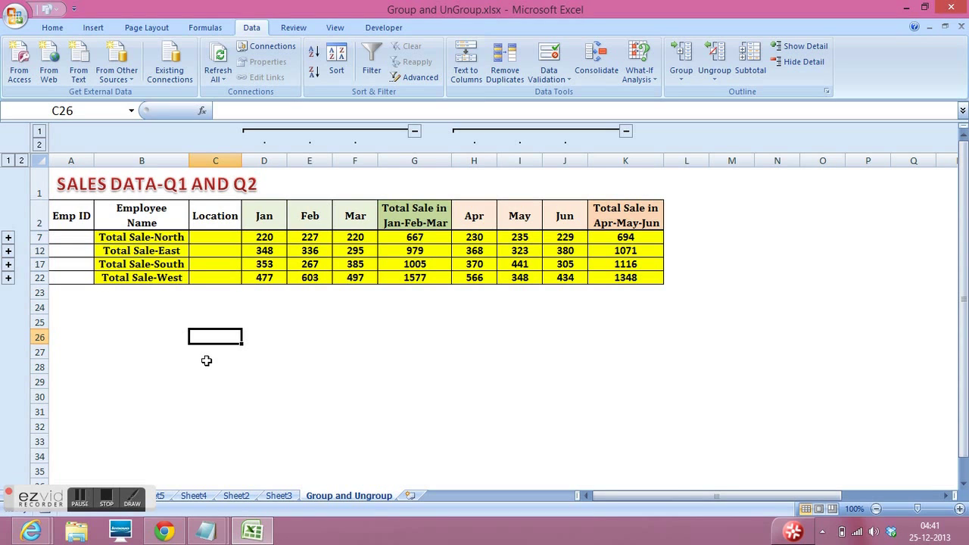
- Check the four regional Total Sale cells and the South January total formula in D17
{"action": "left_click", "coordinate": [169, 239]}
{"action": "left_click", "coordinate": [171, 253]}
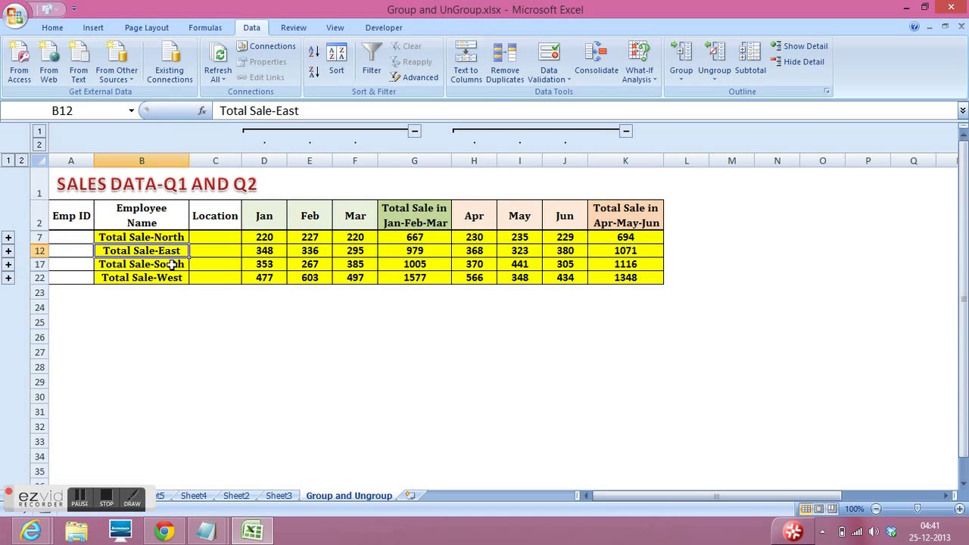
{"action": "left_click", "coordinate": [172, 265]}
{"action": "left_click", "coordinate": [175, 278]}
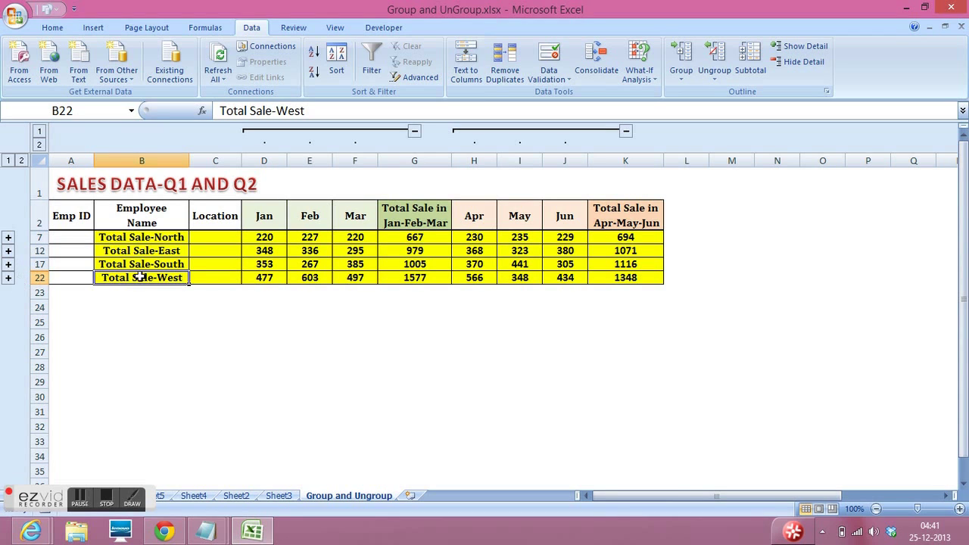
{"action": "left_click", "coordinate": [266, 264]}
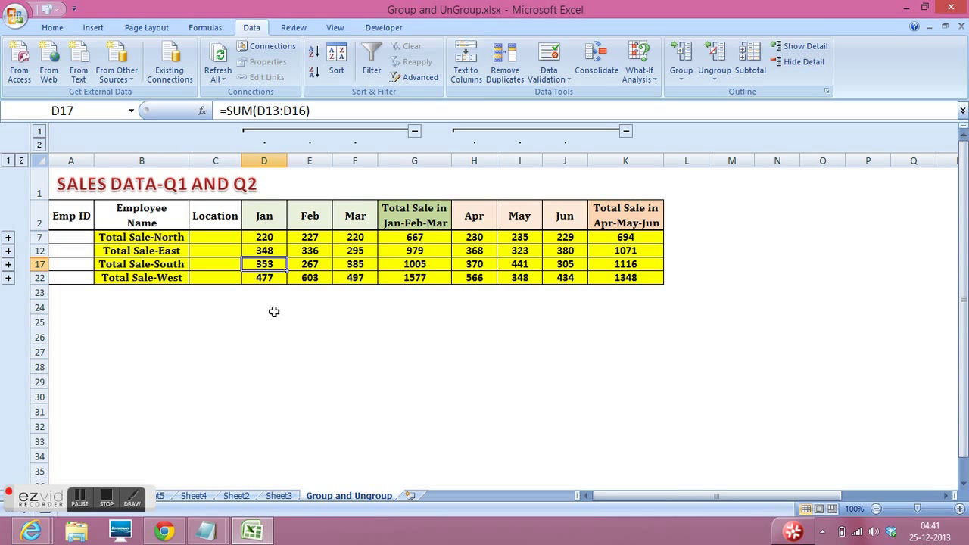
- Expand the South, West, East and North employee row groups
{"action": "left_click", "coordinate": [10, 265]}
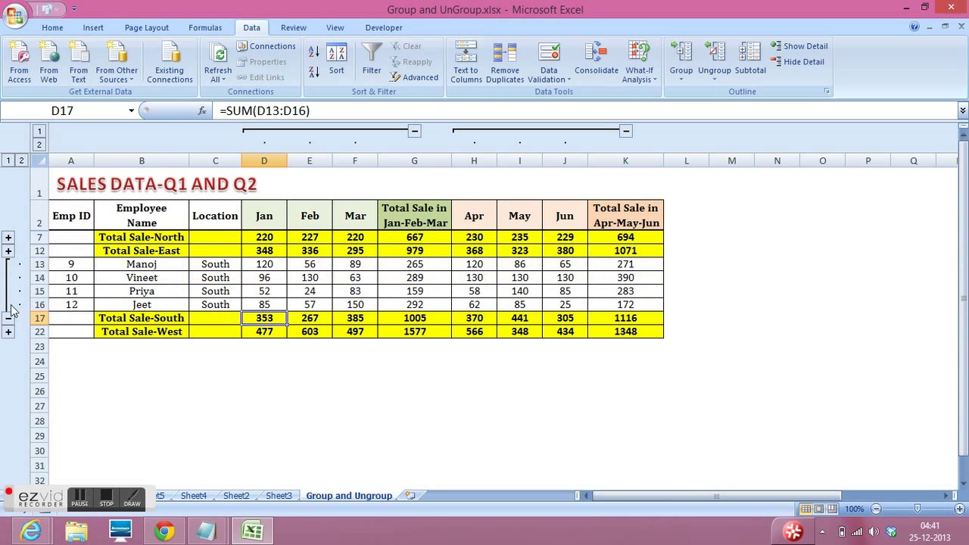
{"action": "left_click", "coordinate": [9, 332]}
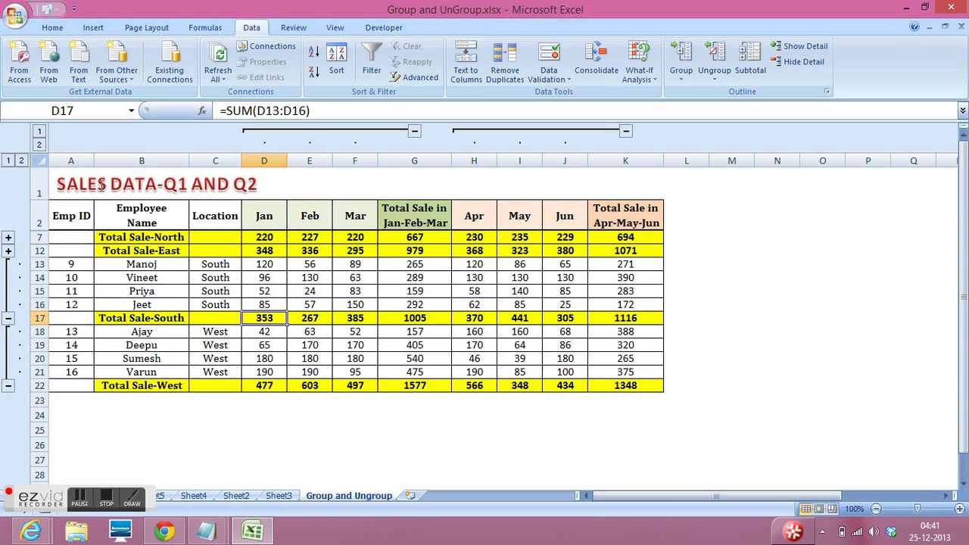
{"action": "left_click", "coordinate": [9, 251]}
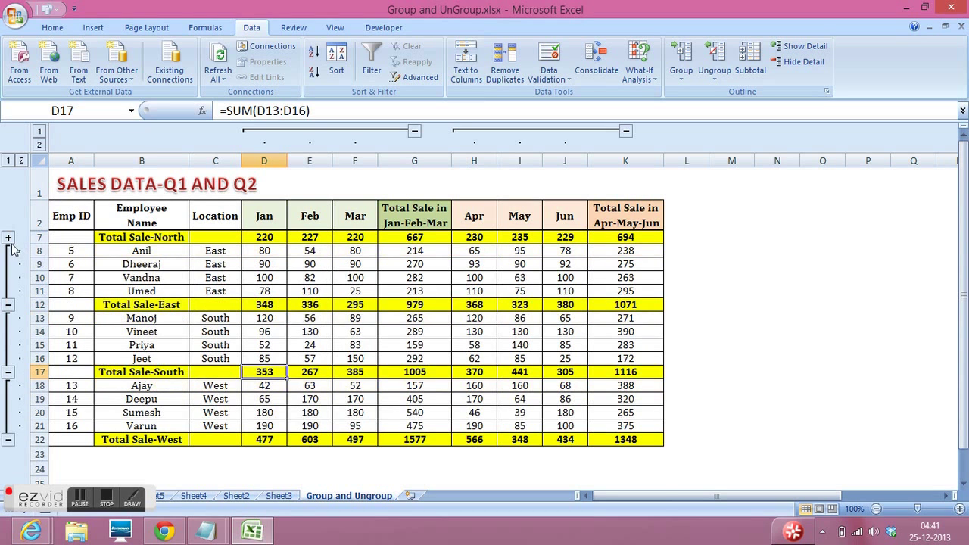
{"action": "left_click", "coordinate": [9, 239]}
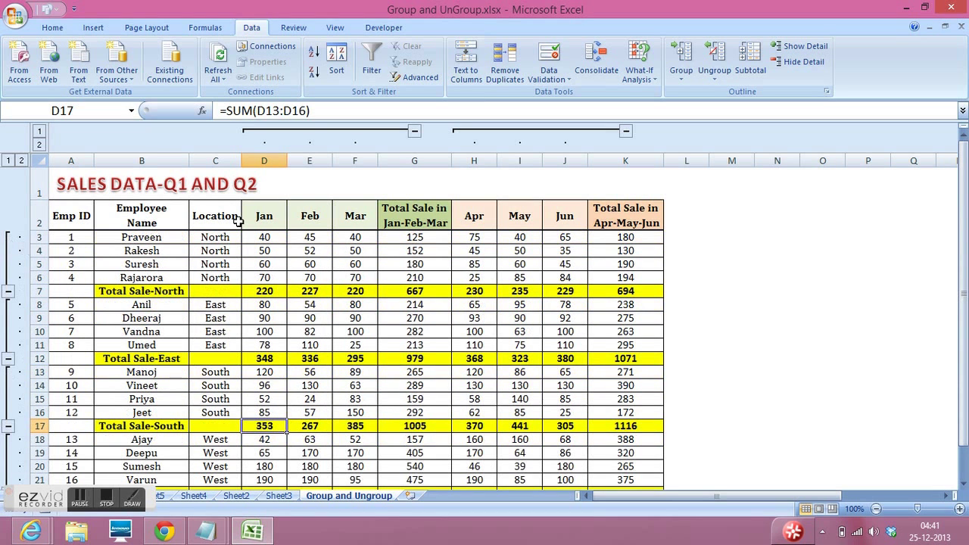
- Collapse both month column groups, then re-expand the Jan–Mar columns
{"action": "left_click", "coordinate": [415, 133]}
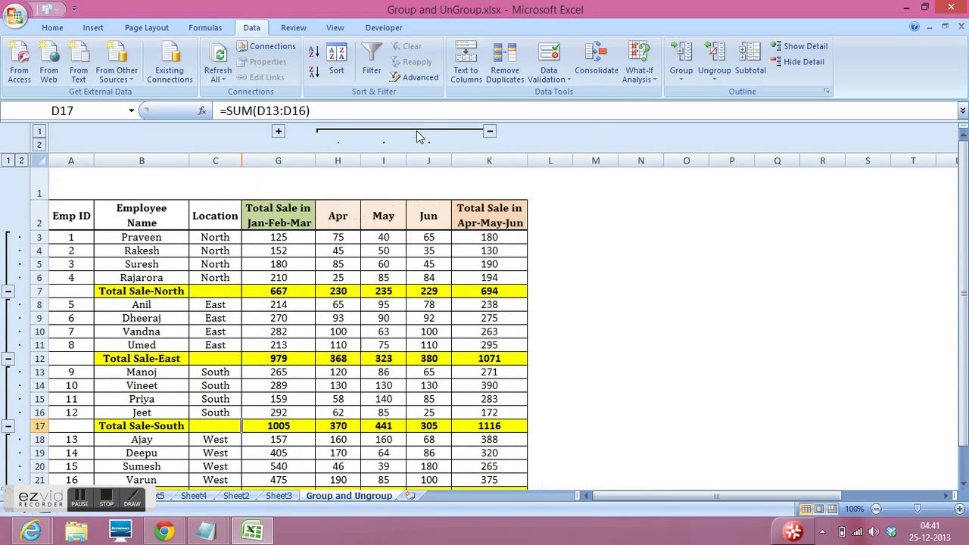
{"action": "left_click", "coordinate": [490, 133]}
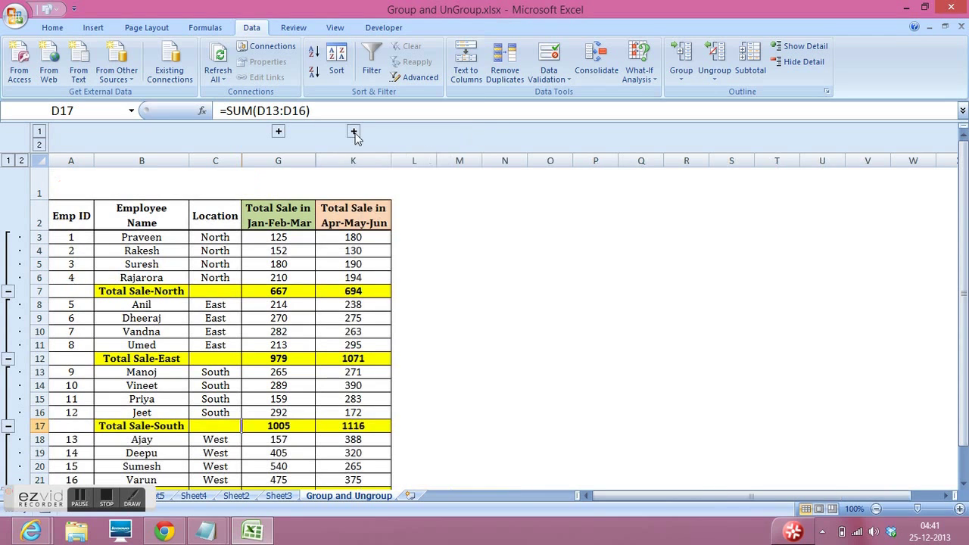
{"action": "left_click", "coordinate": [278, 131]}
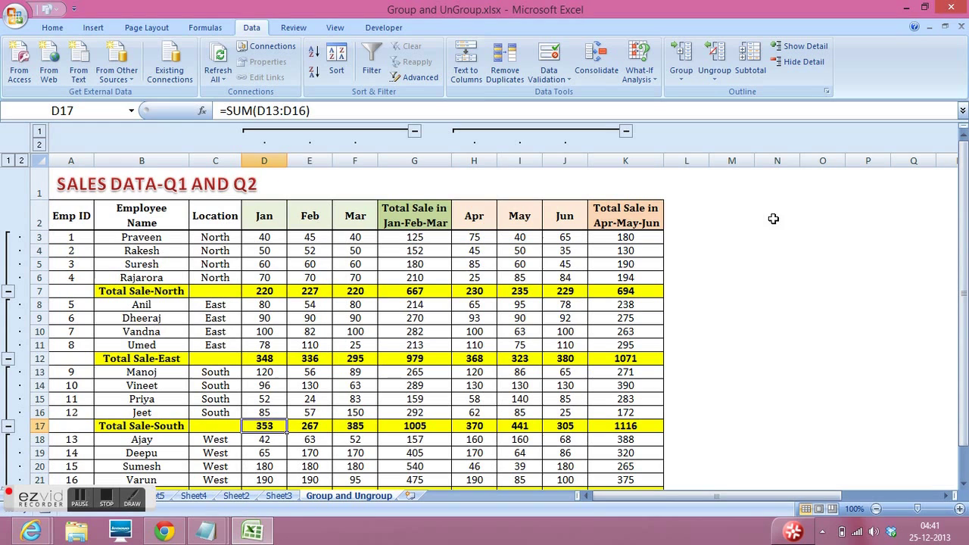
- Ungroup the Jan–Mar columns D:F and the Apr–Jun columns H:J
{"action": "left_click", "coordinate": [261, 156]}
{"action": "left_click_drag", "start_coordinate": [261, 157], "coordinate": [344, 157]}
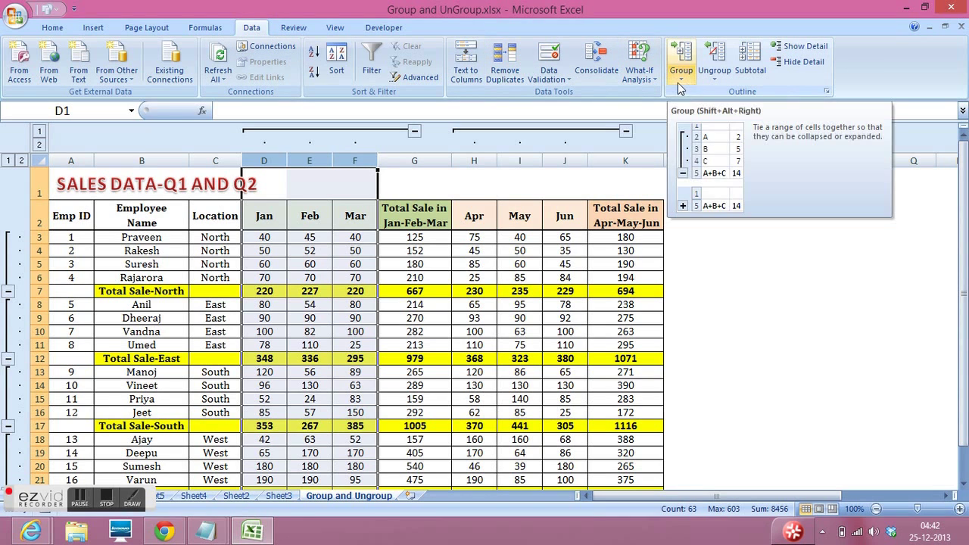
{"action": "left_click", "coordinate": [721, 71]}
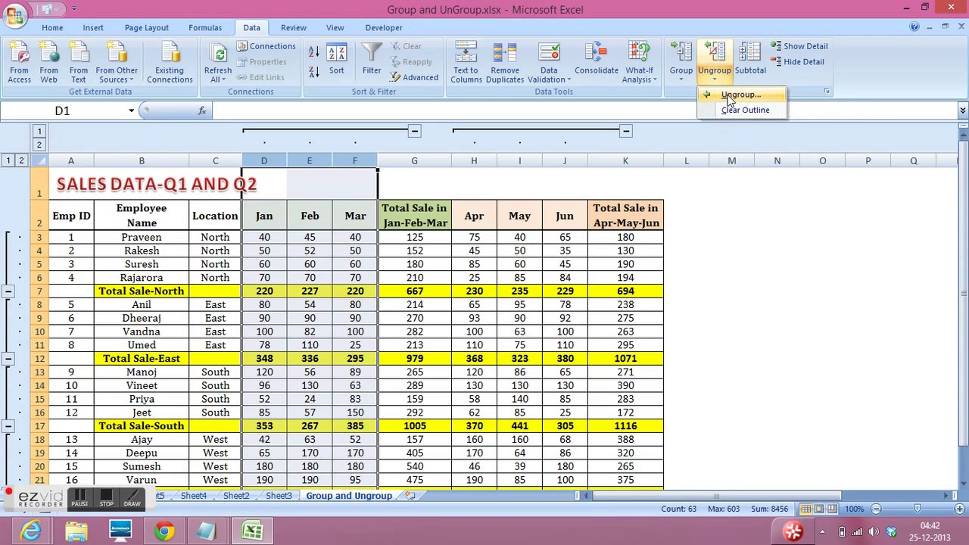
{"action": "left_click", "coordinate": [728, 96]}
{"action": "left_click", "coordinate": [470, 160]}
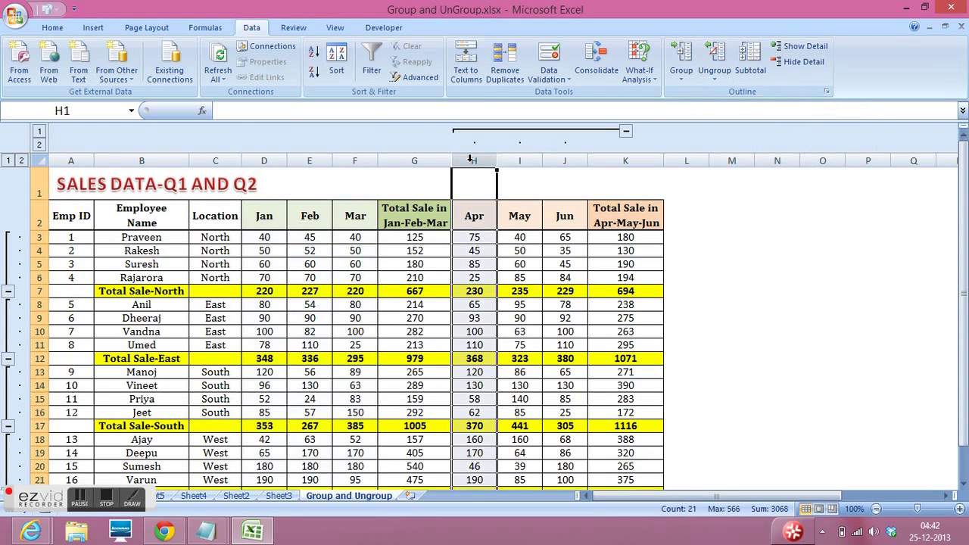
{"action": "left_click_drag", "start_coordinate": [470, 160], "coordinate": [566, 160]}
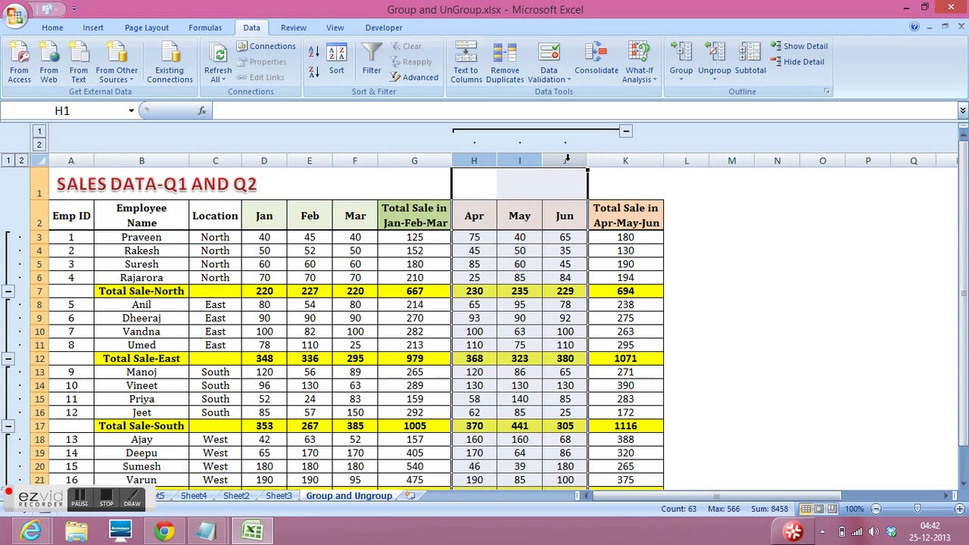
{"action": "left_click", "coordinate": [718, 59]}
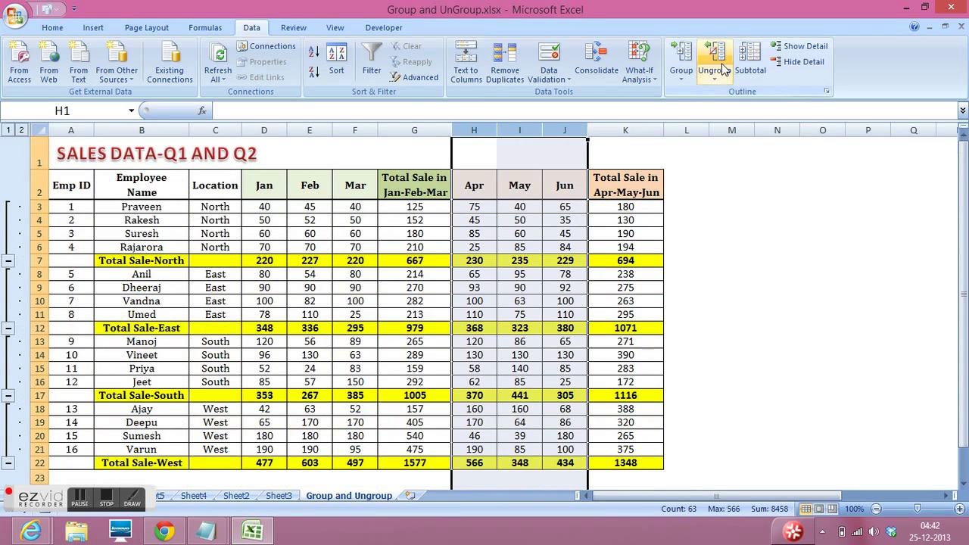
- Return to the start of the header row at the Emp ID column
{"action": "left_click", "coordinate": [608, 192]}
{"action": "key", "text": "Left"}
{"action": "key", "text": "Left"}
{"action": "key", "text": "Left"}
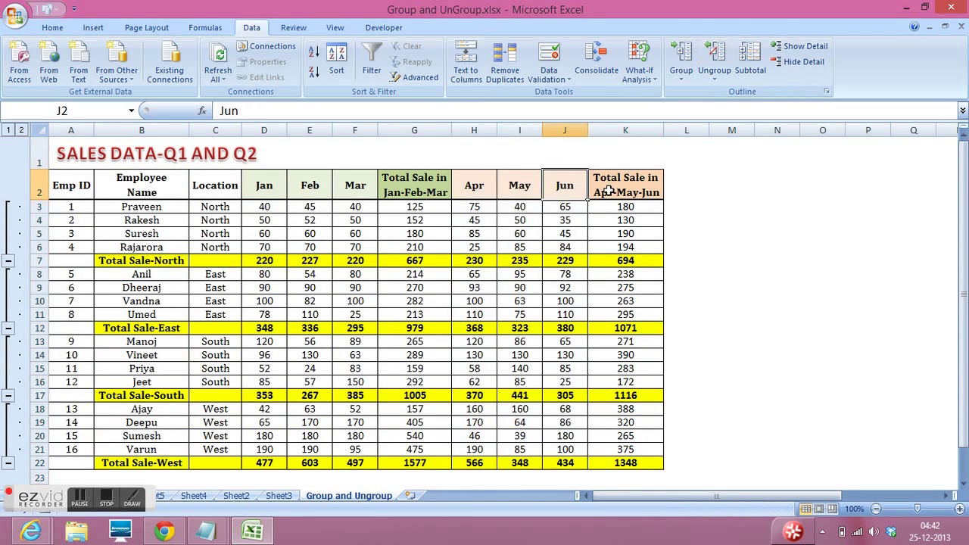
{"action": "key", "text": "Home"}
{"action": "key", "text": "Down"}
{"action": "key", "text": "Down"}
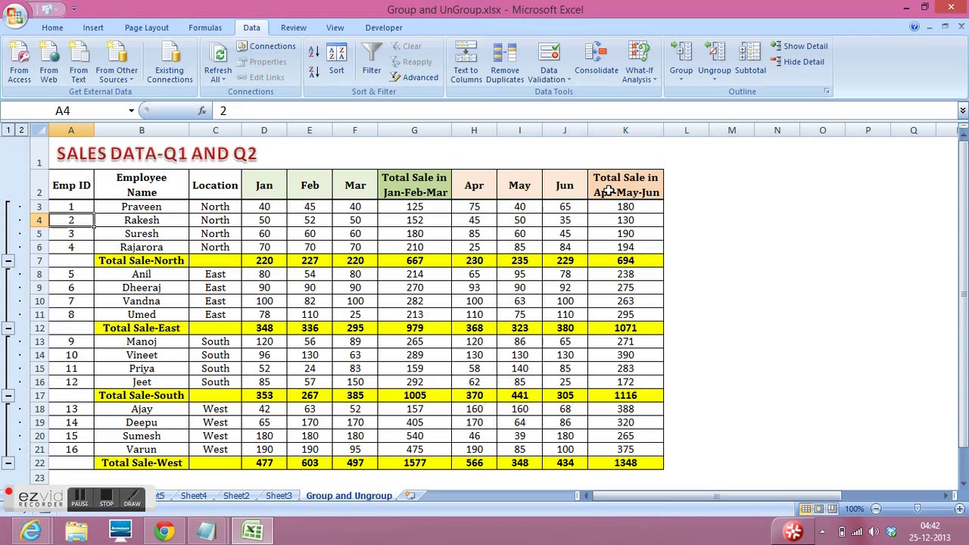
{"action": "key", "text": "Up"}
{"action": "key", "text": "Up"}
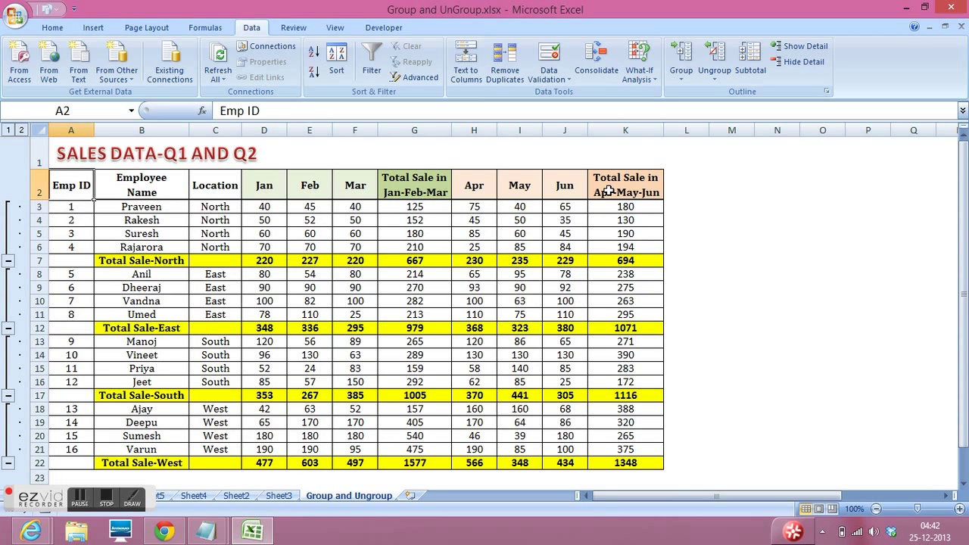